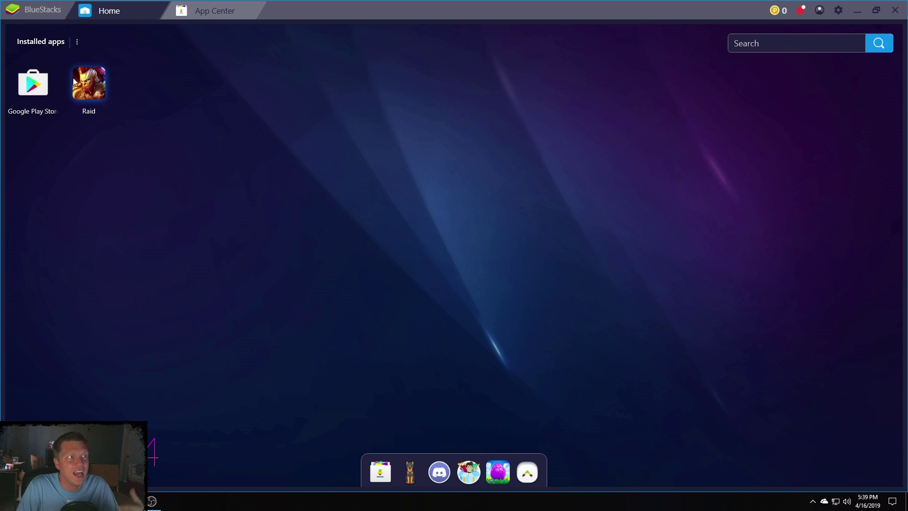
- Launch Raid, dismiss the Sacred Daily Pack offer, and briefly view the profile settings
click(96, 87)
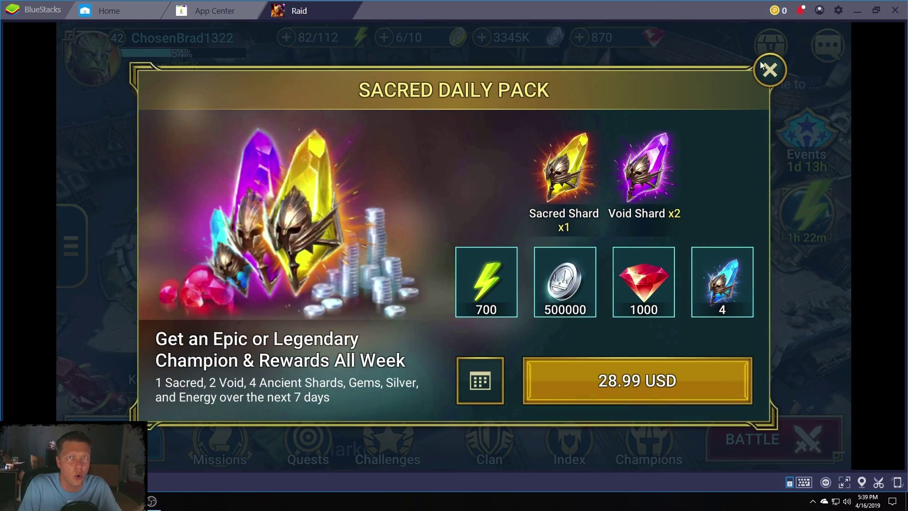
click(767, 68)
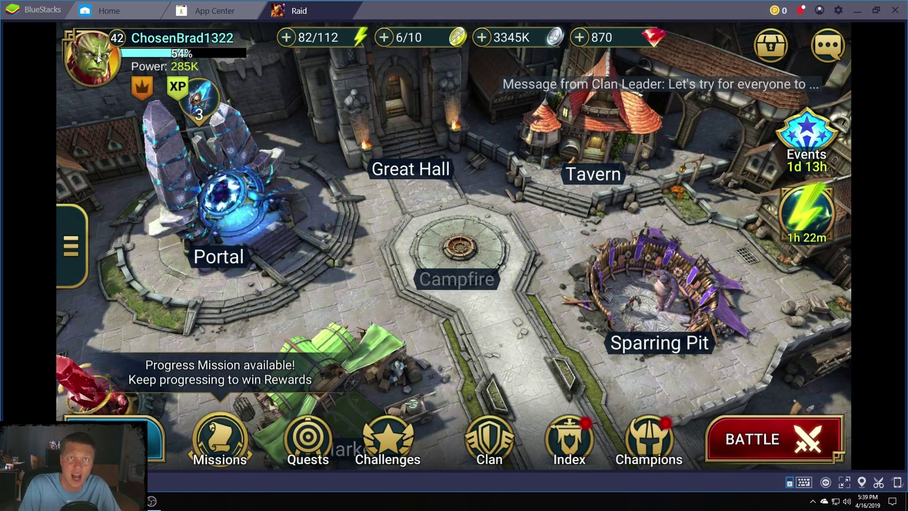
click(97, 55)
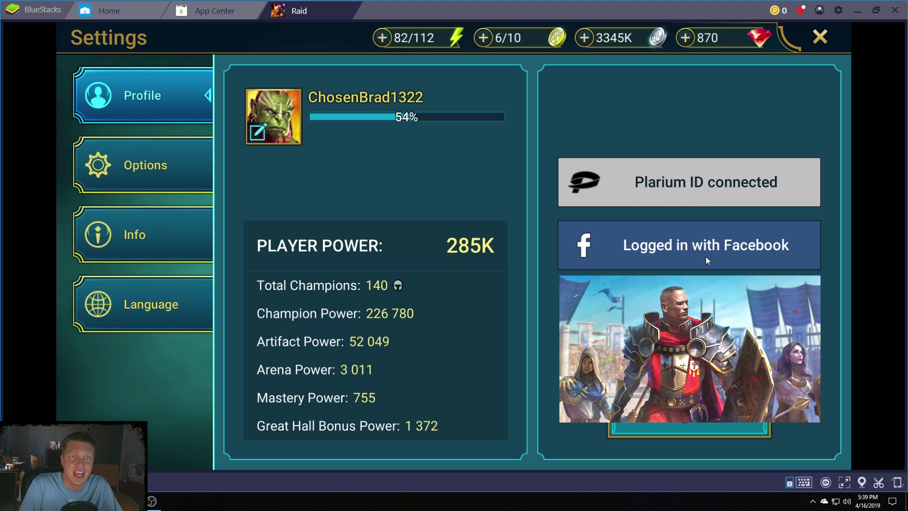
click(821, 37)
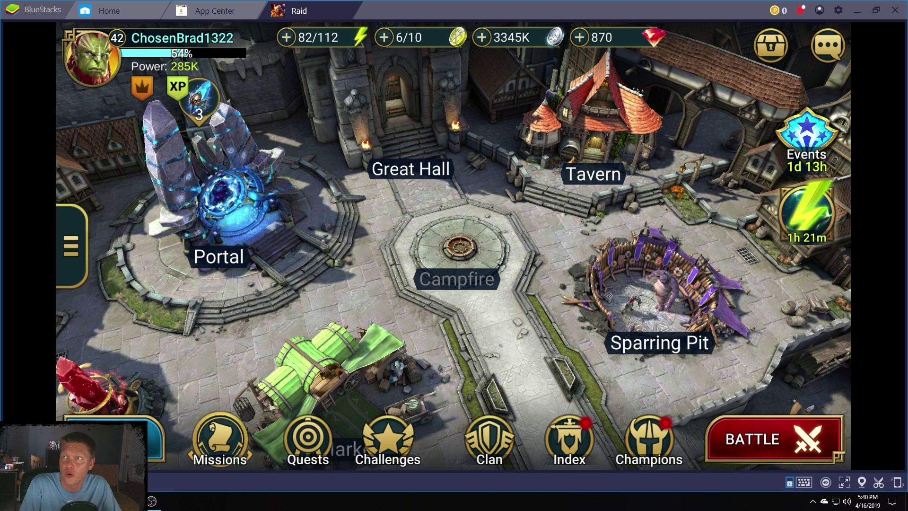
key(alt+Tab)
drag(390, 16, 405, 24)
double_click(406, 24)
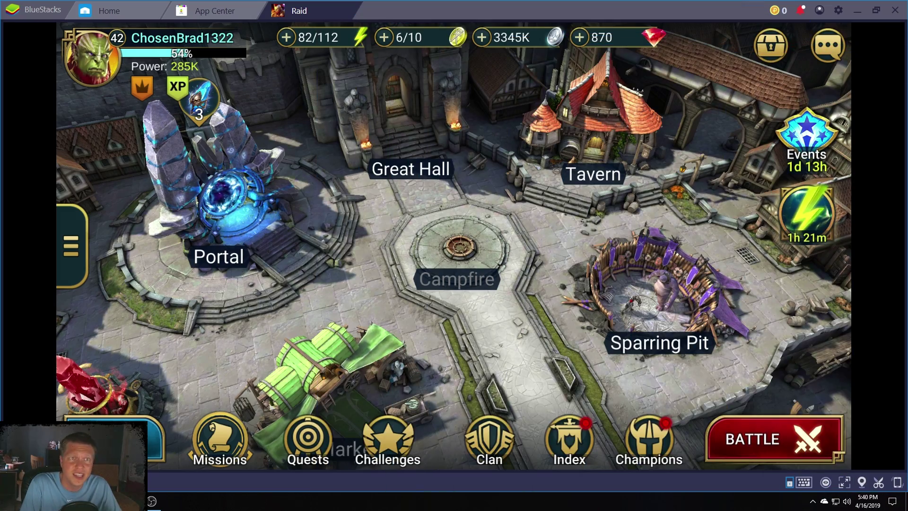
- Pan the Raid town map around until the Mine and Market sit higher on screen
mouse_move(469, 214)
mouse_down()
mouse_move(499, 340)
mouse_move(254, 233)
mouse_move(437, 362)
mouse_up()
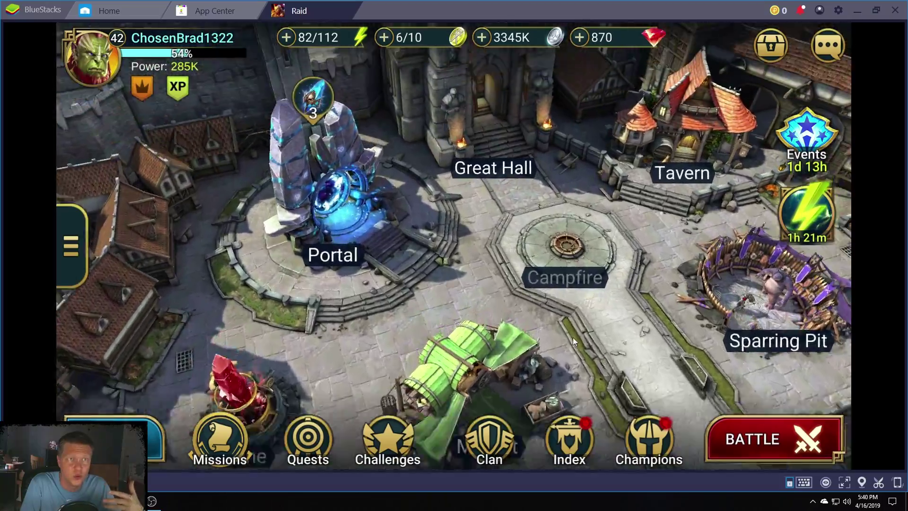
drag(438, 283, 367, 354)
mouse_move(321, 204)
mouse_down()
mouse_move(428, 231)
mouse_move(463, 282)
mouse_move(530, 239)
mouse_move(470, 214)
mouse_move(452, 238)
mouse_move(633, 246)
mouse_move(532, 176)
mouse_move(505, 172)
mouse_up()
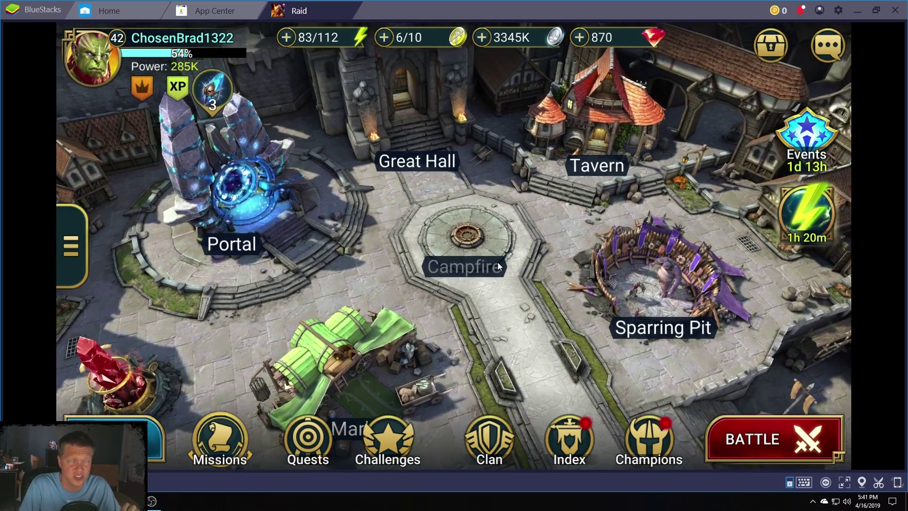
mouse_move(497, 262)
mouse_down()
mouse_move(530, 246)
mouse_move(459, 230)
mouse_up()
scroll(473, 239, up, 2)
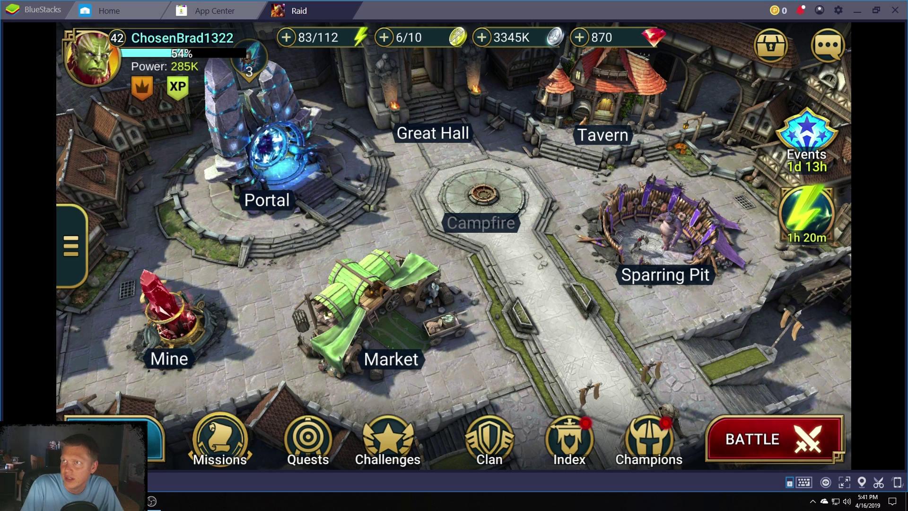
- Switch to the Chrome virtualization support article and maximize its window
key(alt+Tab)
double_click(417, 26)
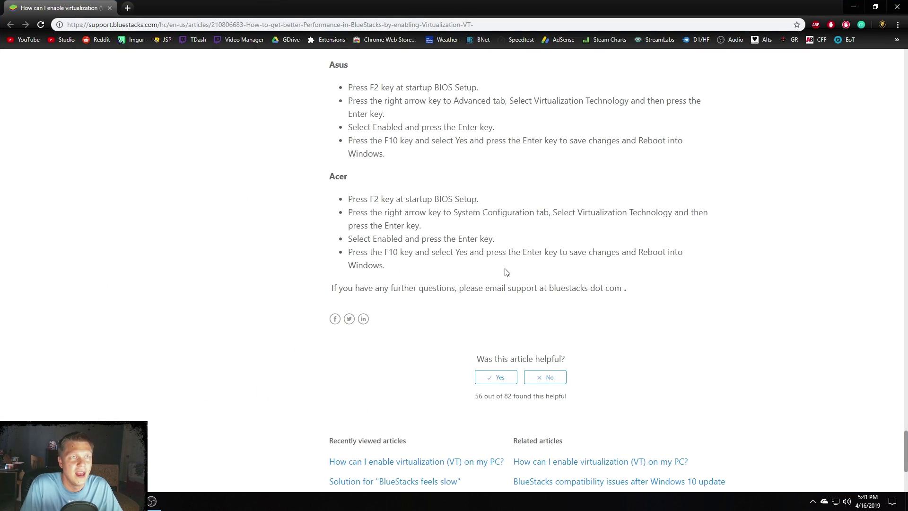
scroll(506, 272, up, 5)
scroll(511, 251, up, 4)
scroll(511, 251, up, 5)
scroll(512, 250, up, 3)
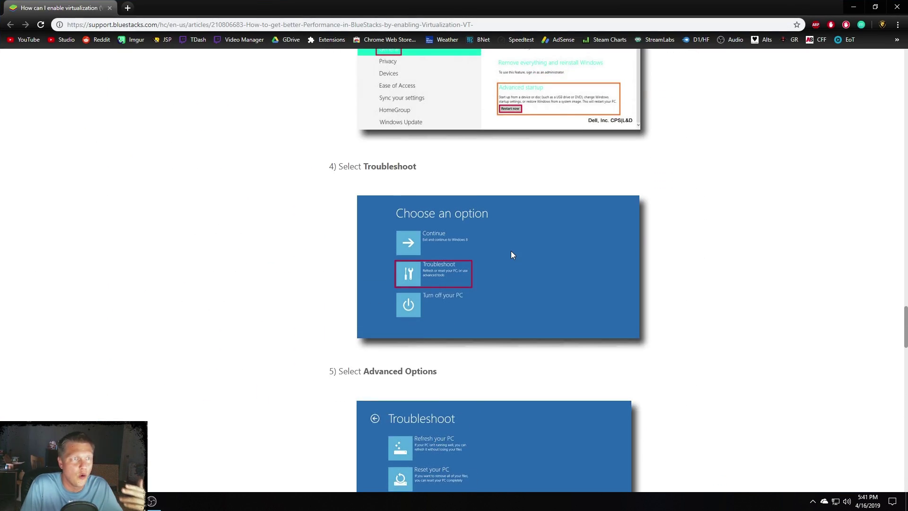
scroll(511, 255, up, 2)
scroll(516, 257, down, 3)
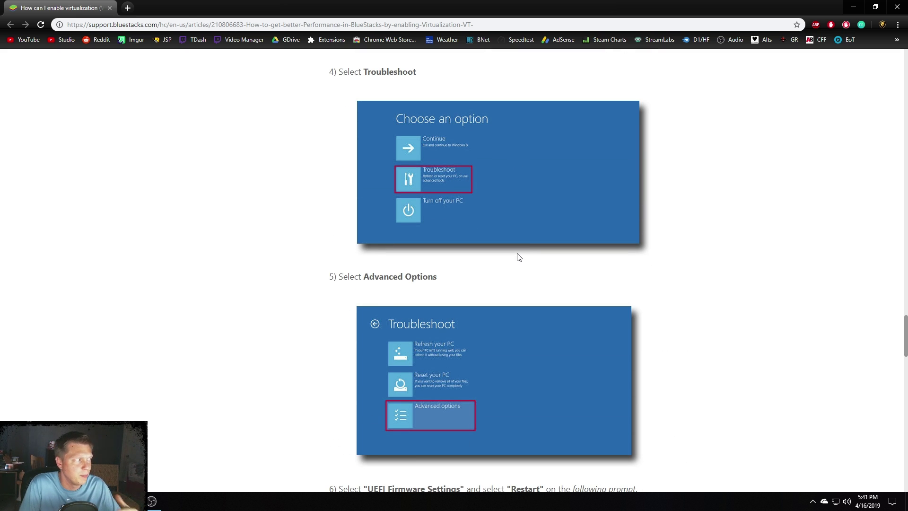
scroll(529, 255, down, 1)
scroll(533, 255, down, 3)
scroll(534, 254, down, 2)
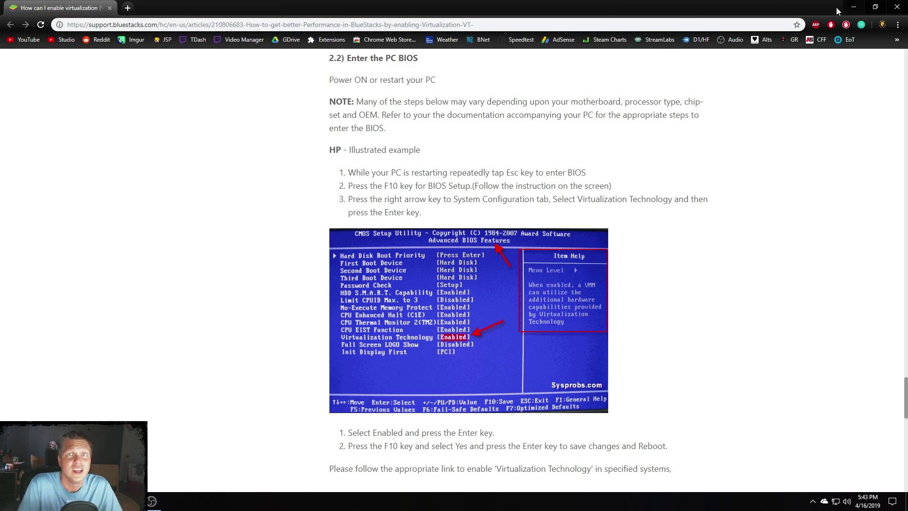
- Minimize Chrome and pan the Raid town left to show Portal, Market and Sparring Pit
click(853, 7)
scroll(524, 331, up, 3)
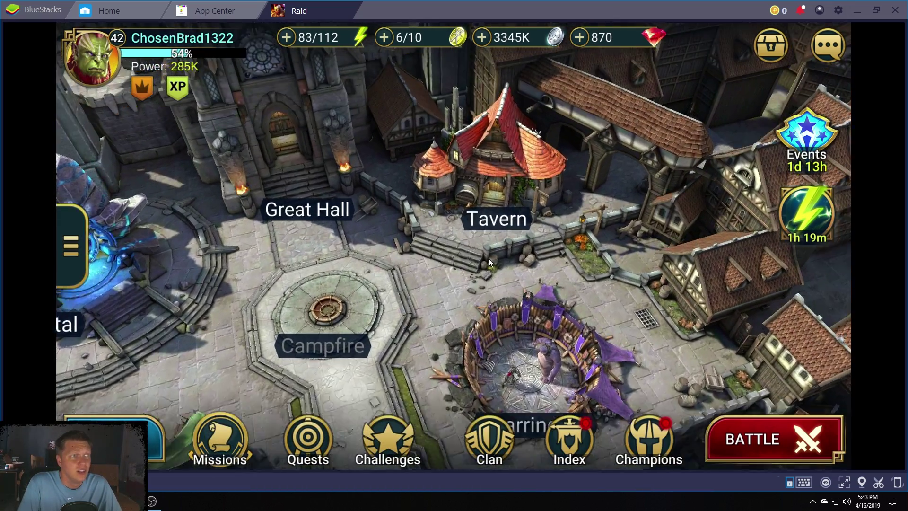
scroll(483, 263, down, 3)
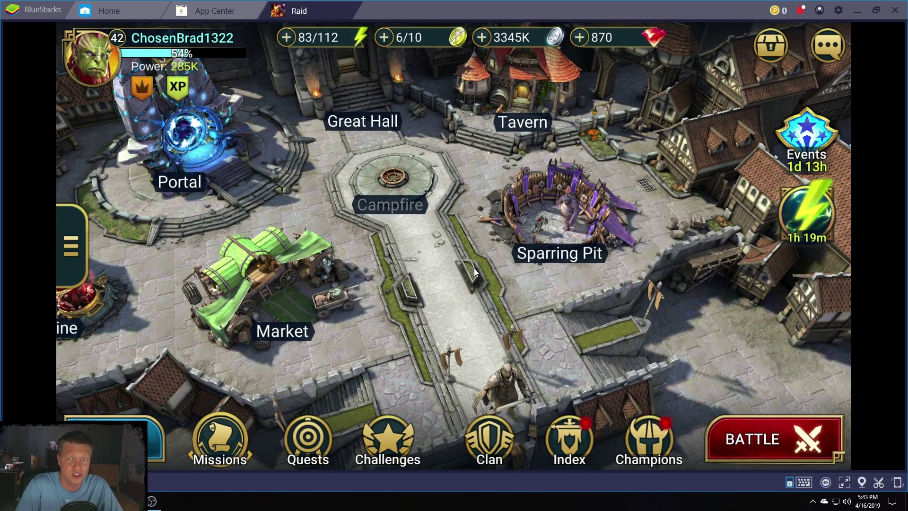
drag(519, 327, 452, 321)
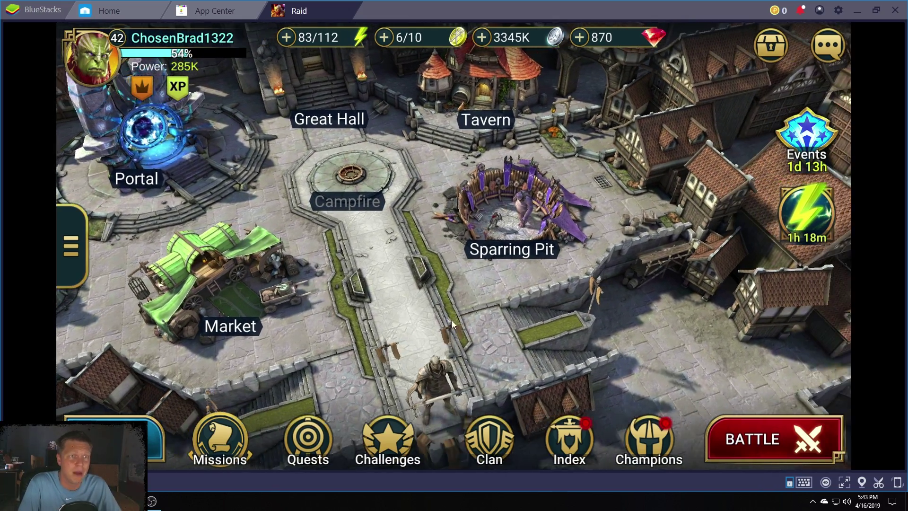